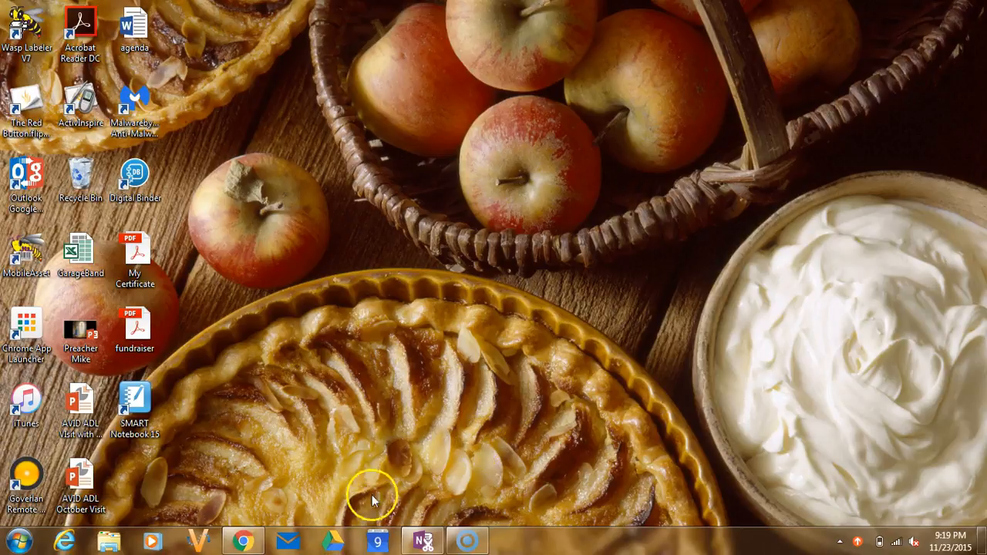
# - Switch to Chrome and view the Lightshot extension in the Chrome Web Store search results
pyautogui.moveTo(254, 542)
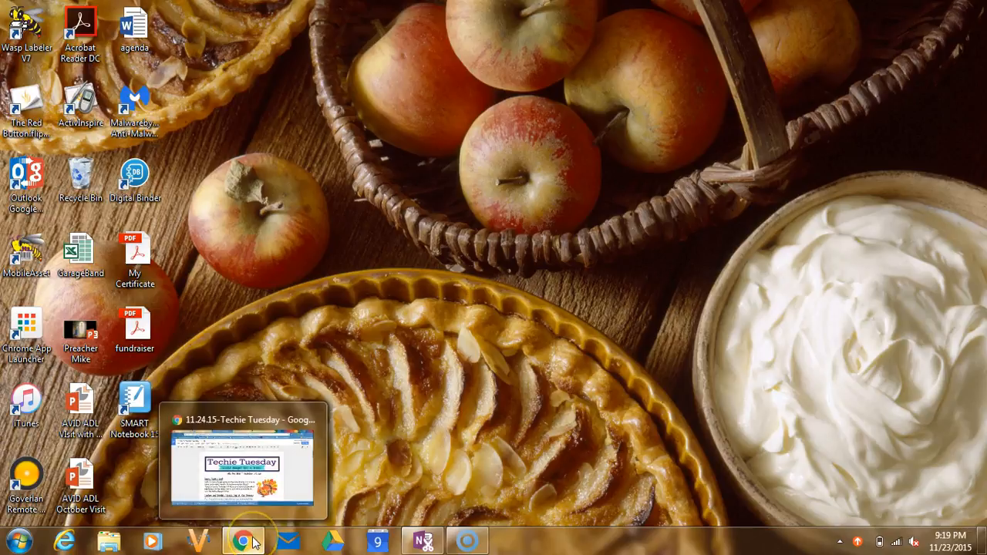
pyautogui.click(255, 542)
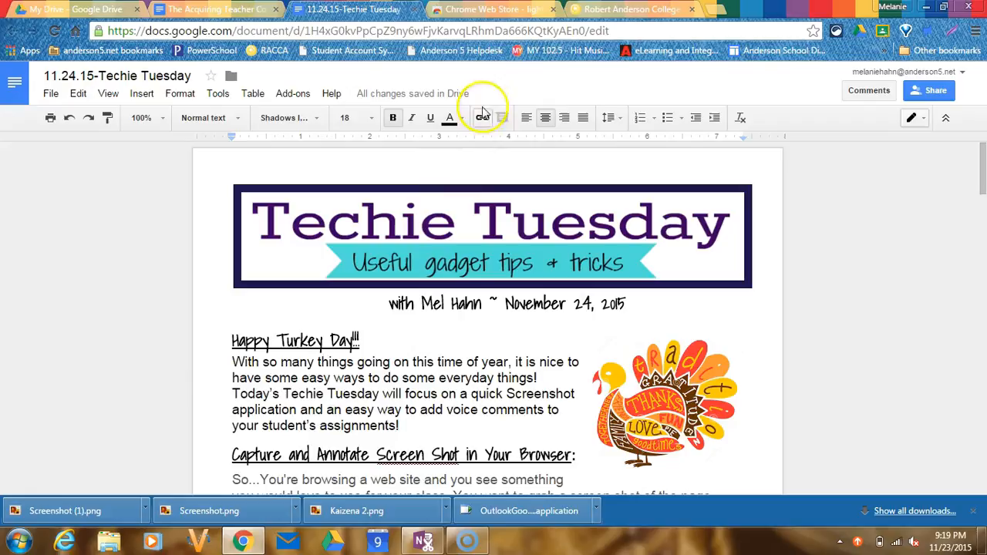
pyautogui.click(506, 11)
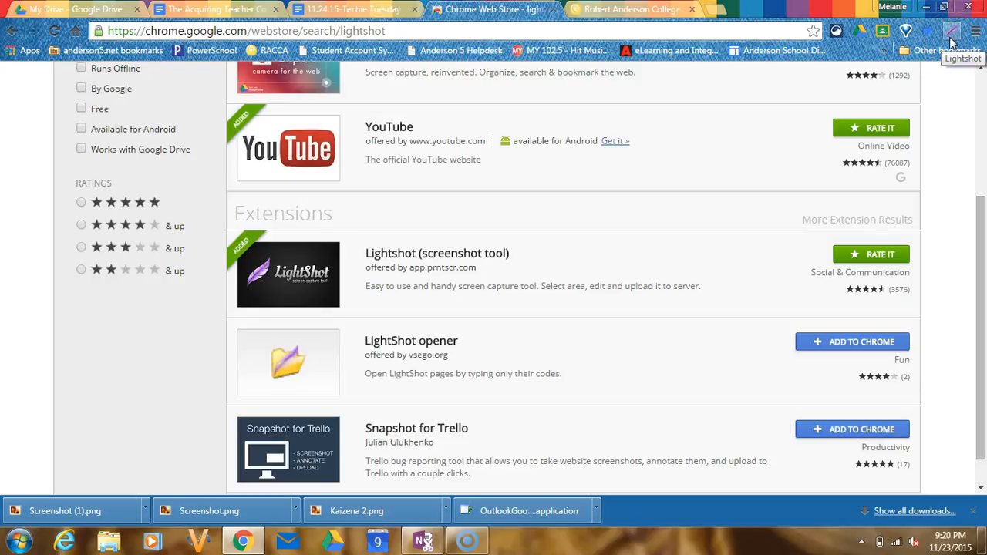
# - On the Robert Anderson school site, capture the AVID Fundraiser announcement with Lightshot, selecting an area of about 399x430 pixels
pyautogui.click(664, 10)
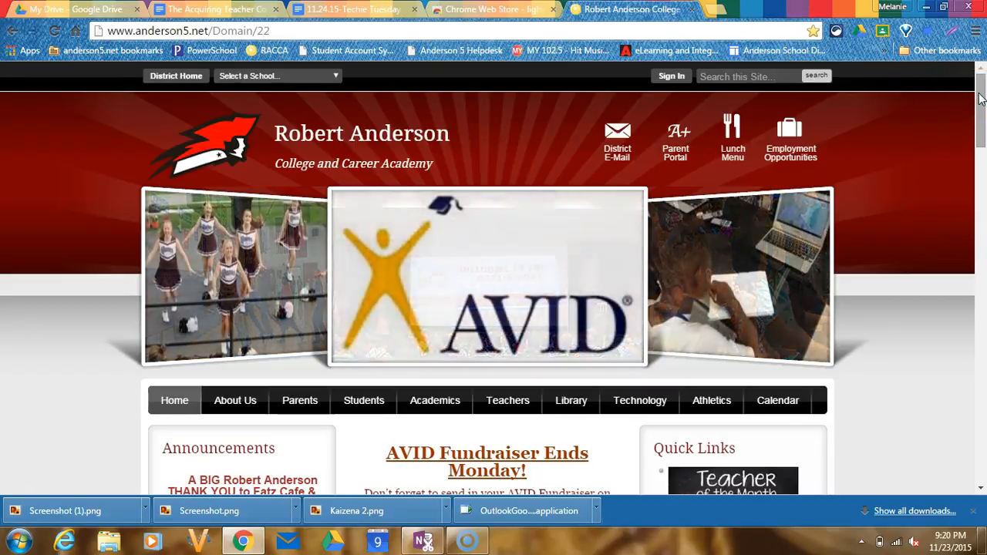
pyautogui.moveTo(980, 98)
pyautogui.mouseDown()
pyautogui.moveTo(983, 123)
pyautogui.moveTo(983, 106)
pyautogui.mouseUp()
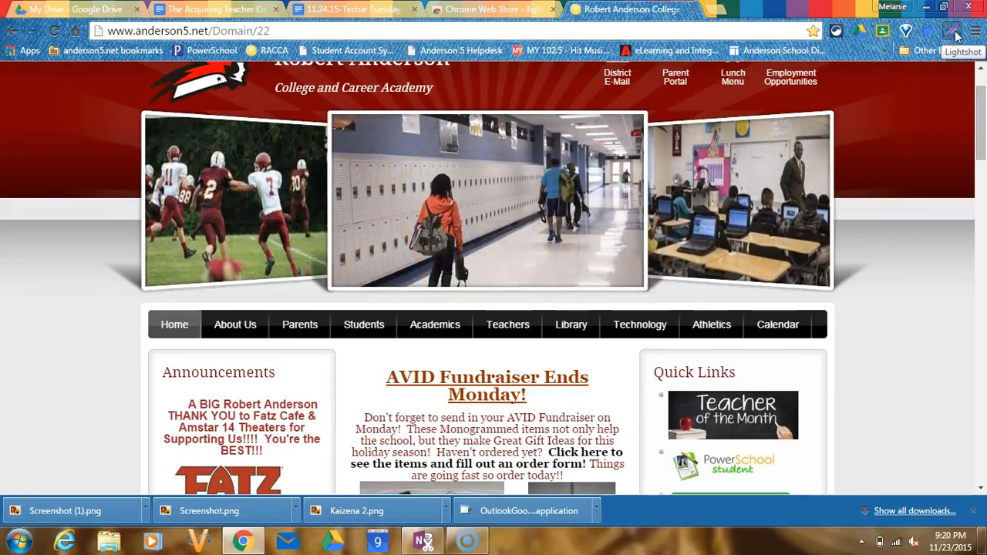
pyautogui.moveTo(979, 108); pyautogui.dragTo(982, 160)
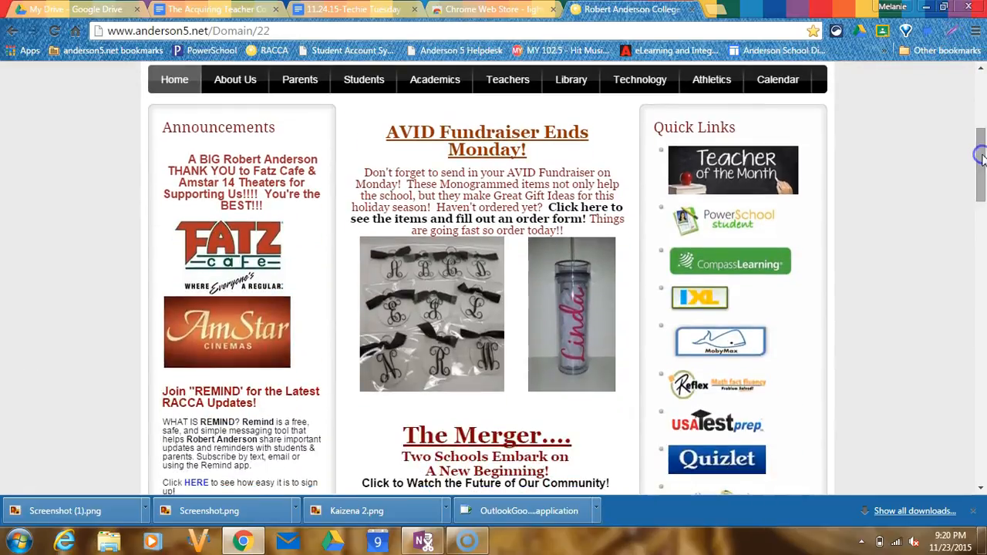
pyautogui.click(951, 30)
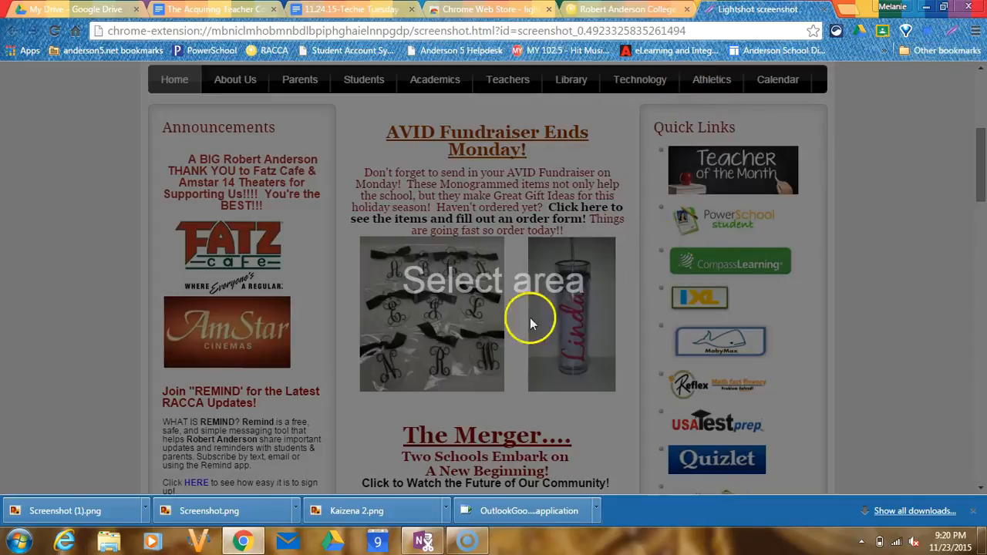
pyautogui.moveTo(346, 107); pyautogui.dragTo(633, 418)
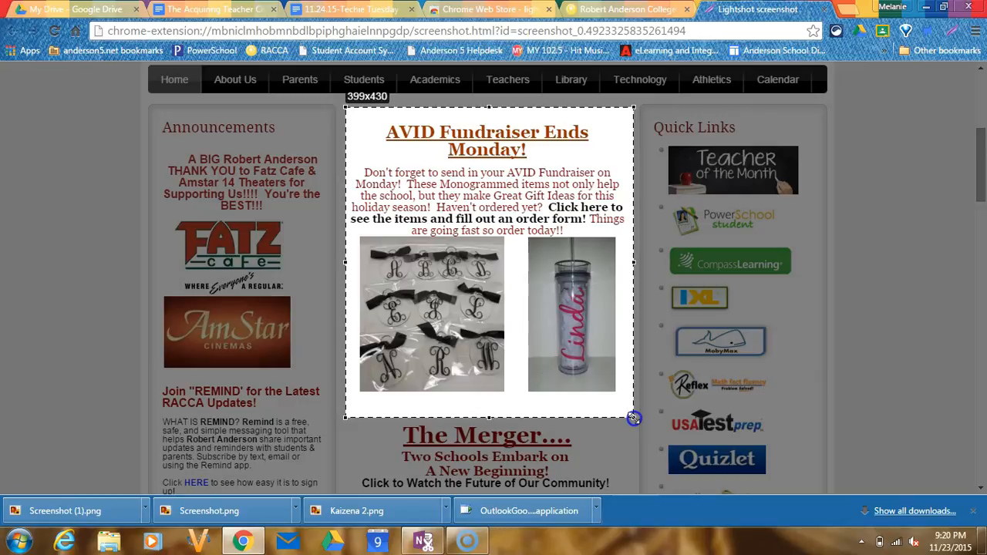
pyautogui.moveTo(633, 418); pyautogui.dragTo(631, 416)
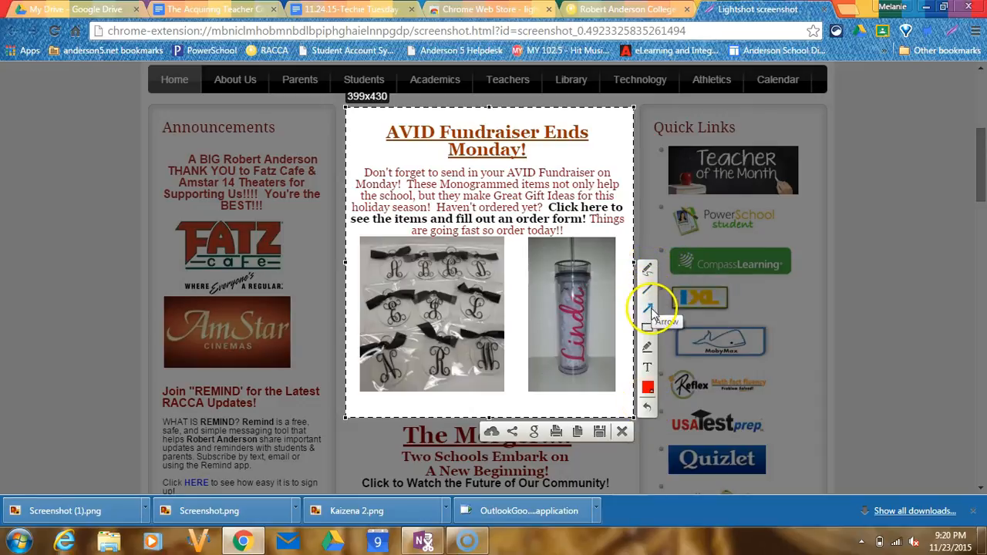
# - Draw two red arrows on the capture, one pointing at the fundraiser heading and one at the corner of the monogram photo
pyautogui.click(650, 308)
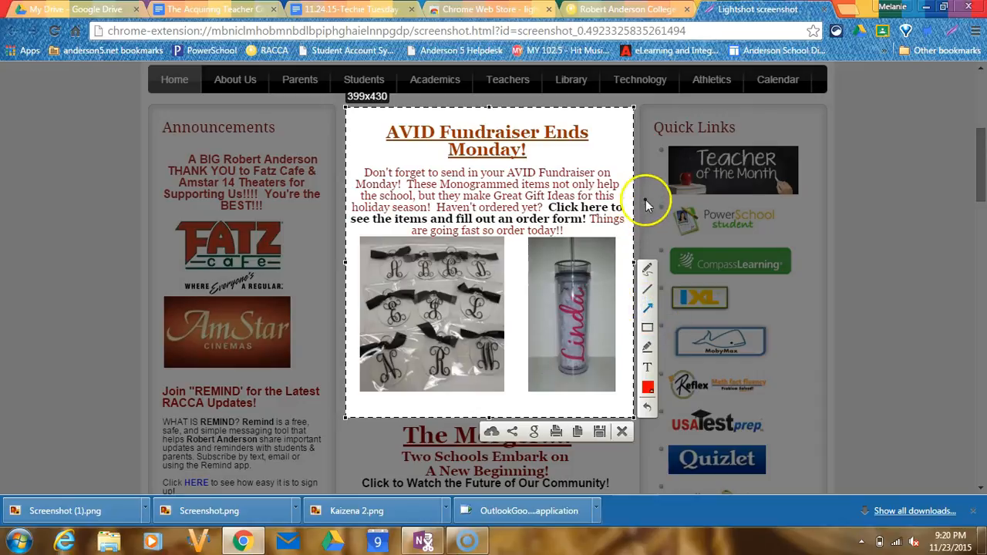
pyautogui.moveTo(697, 128); pyautogui.dragTo(613, 131)
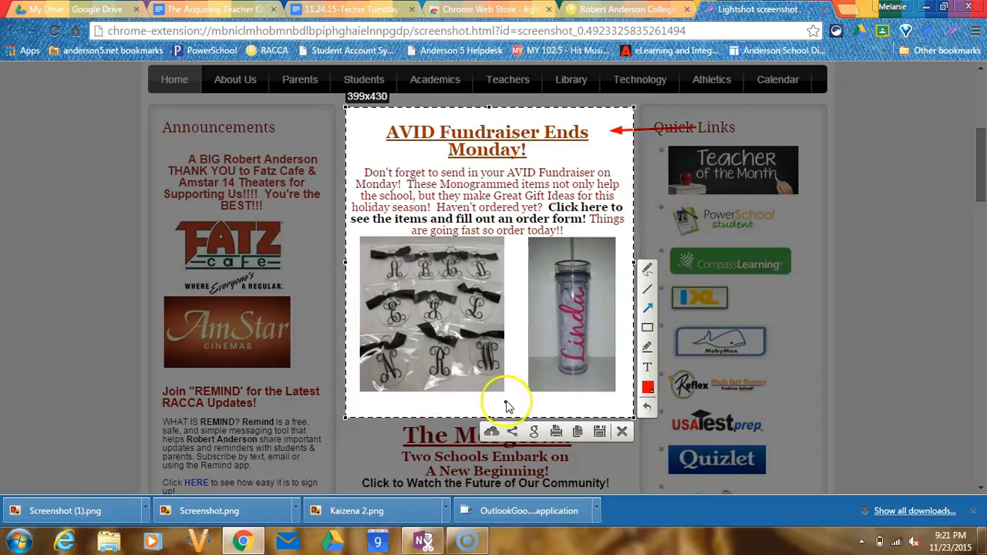
pyautogui.moveTo(519, 395); pyautogui.dragTo(499, 368)
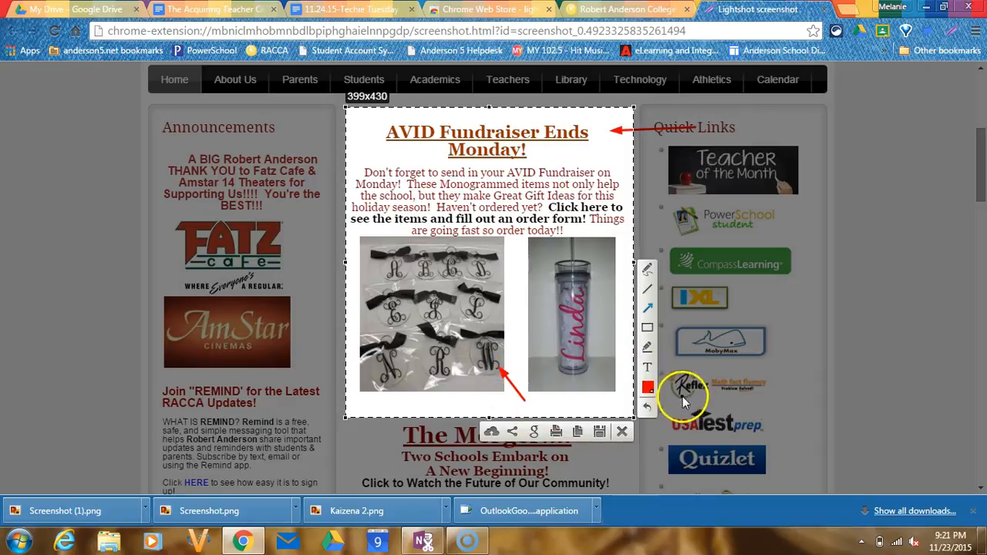
# - Add the text "Click here" to the capture and position it at the tail of the lower arrow
pyautogui.click(649, 332)
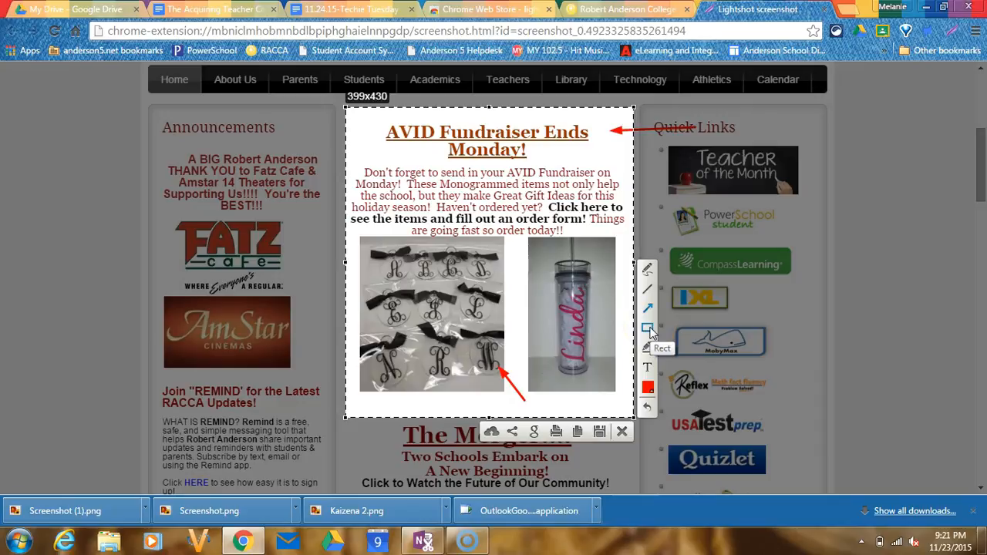
pyautogui.click(648, 348)
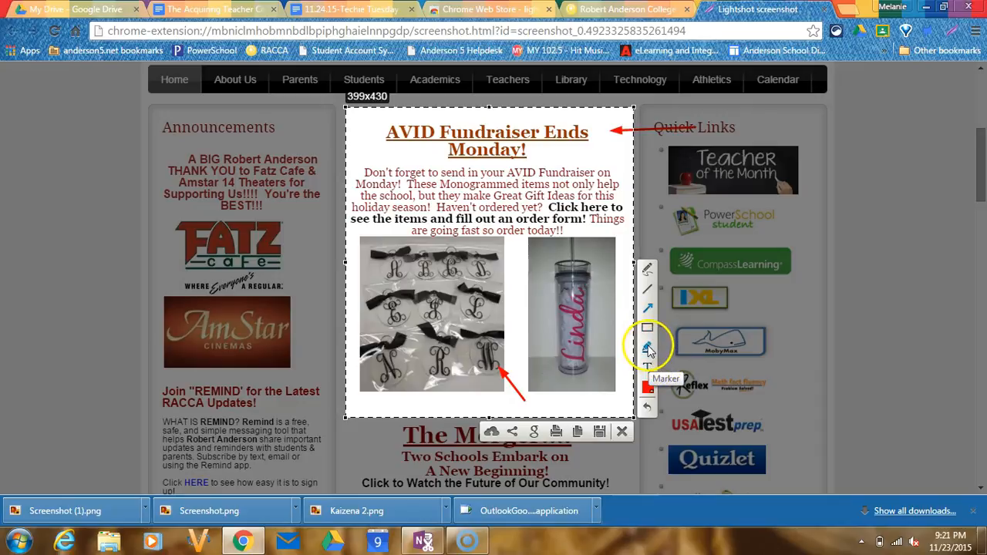
pyautogui.click(649, 371)
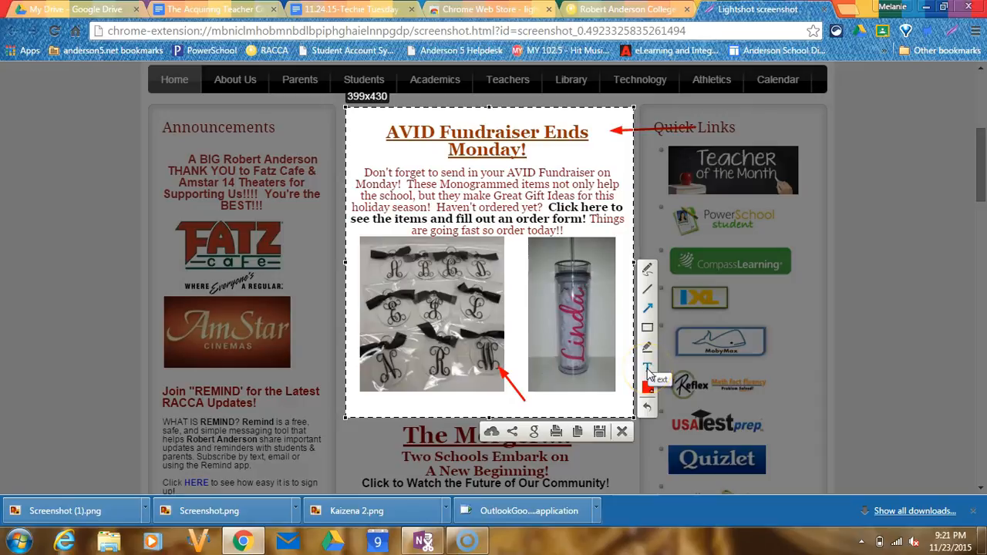
pyautogui.click(537, 410)
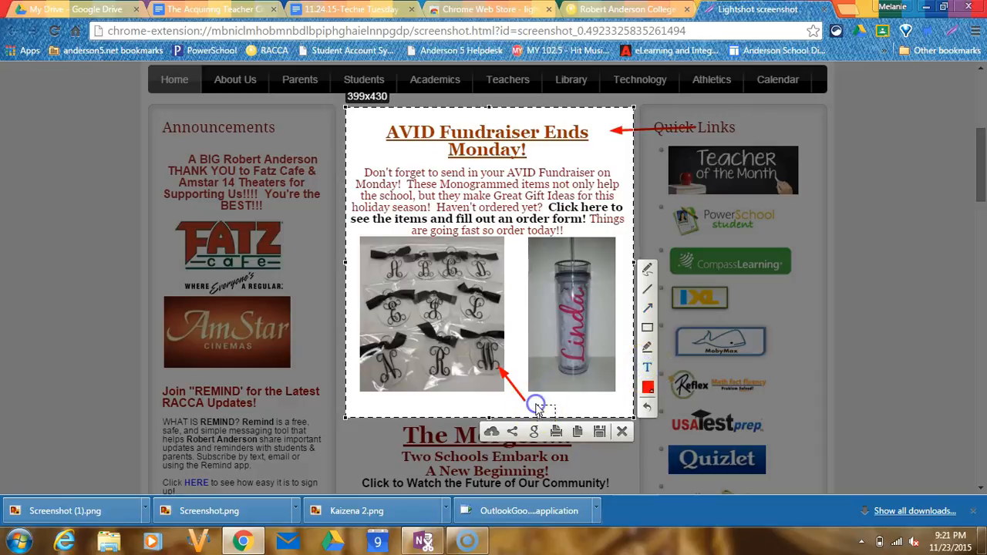
pyautogui.write('Click here')
pyautogui.click(646, 407)
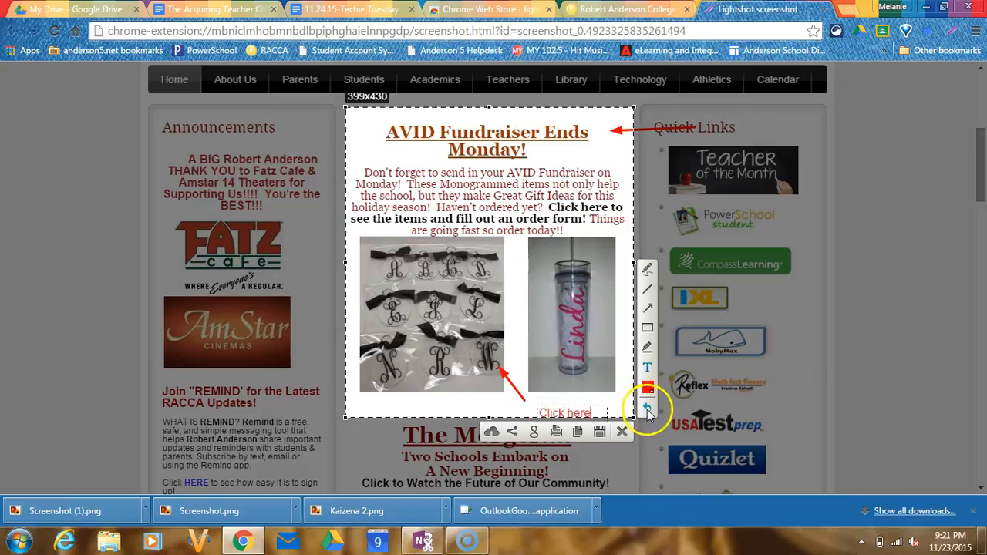
pyautogui.click(580, 409)
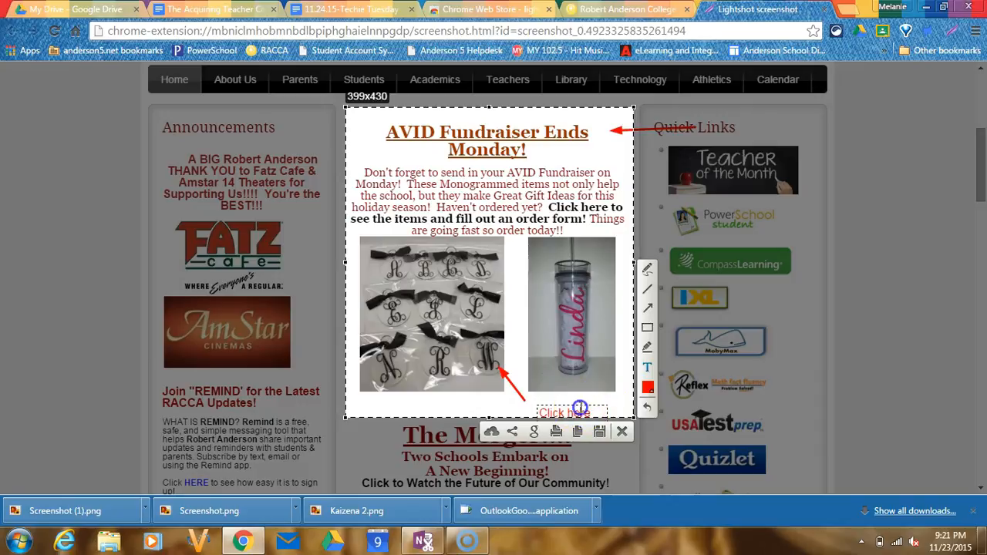
pyautogui.moveTo(582, 405); pyautogui.dragTo(573, 396)
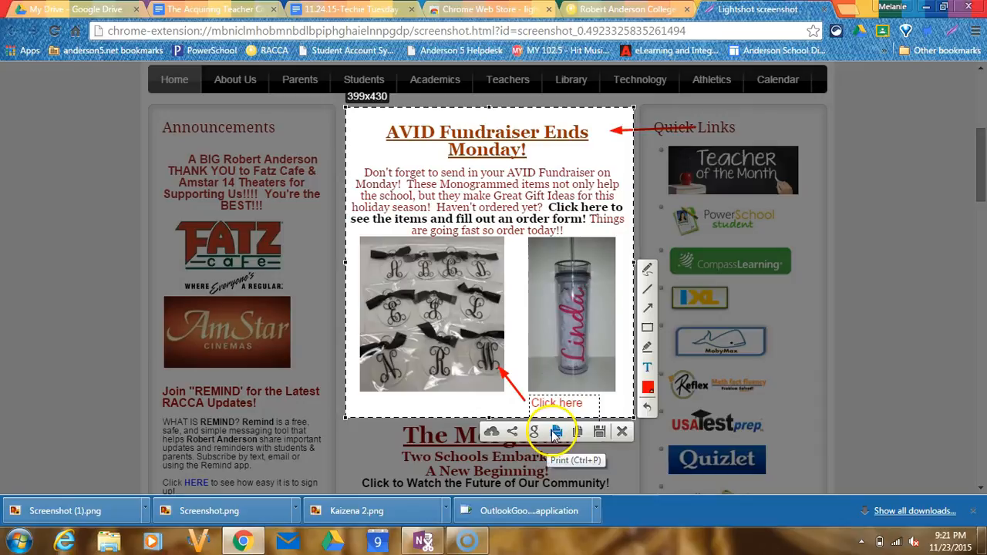
# - Save the annotated screenshot to the Pictures library as a PNG image named "AVID fundraiser"
pyautogui.click(600, 433)
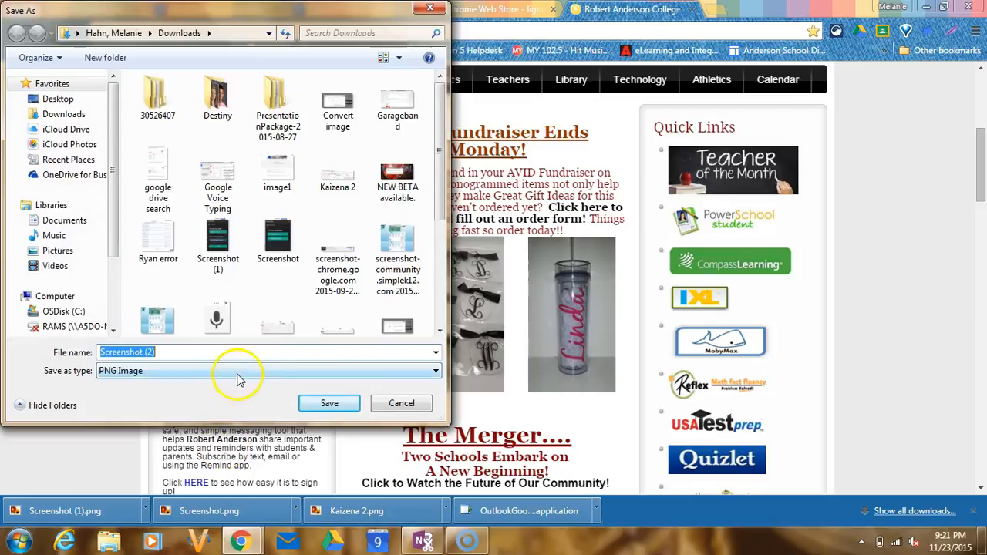
pyautogui.click(58, 252)
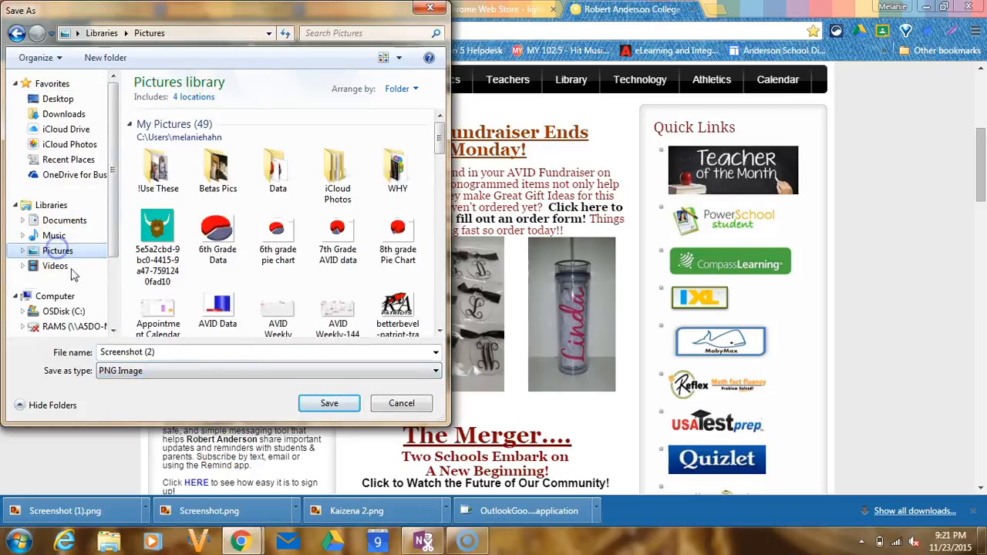
pyautogui.click(161, 354)
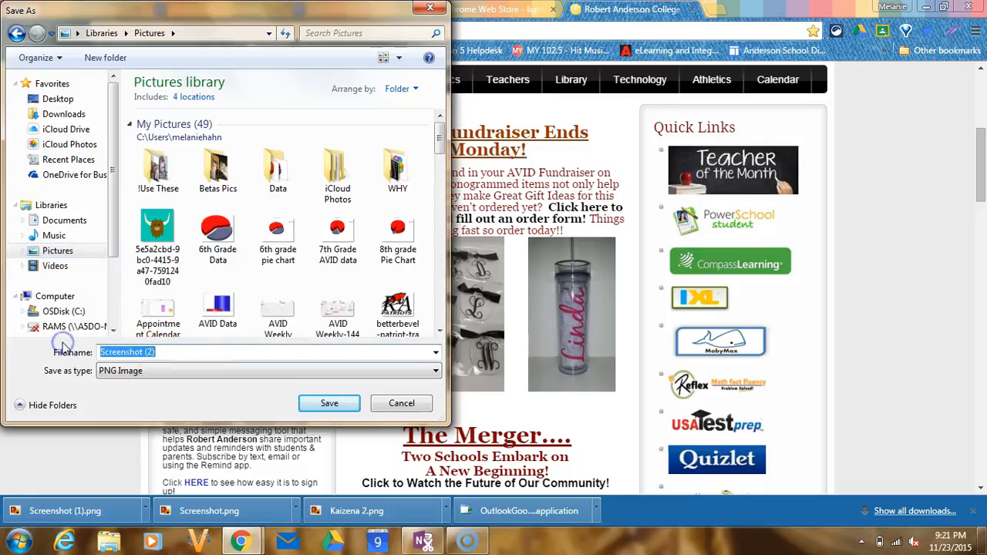
pyautogui.write('AVID ')
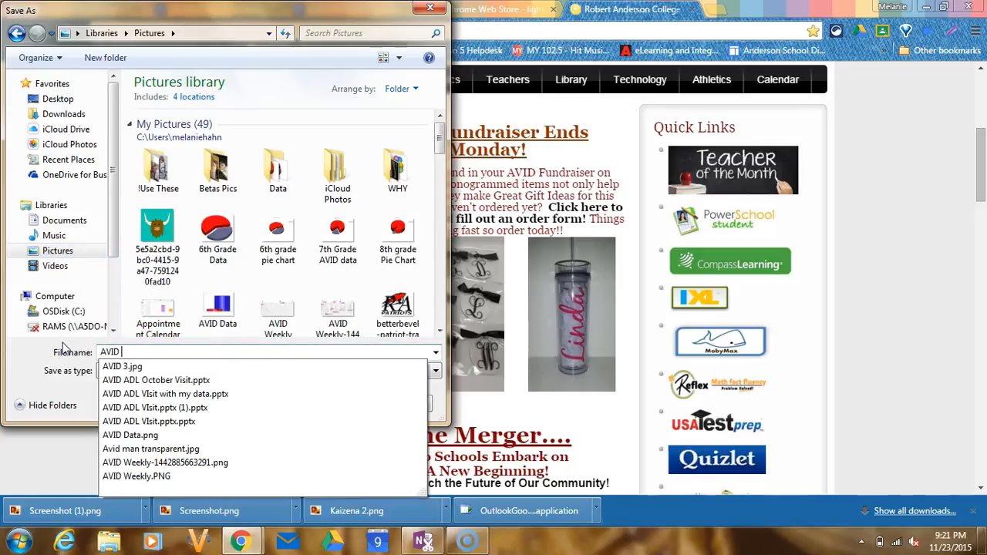
pyautogui.write('fundraiser')
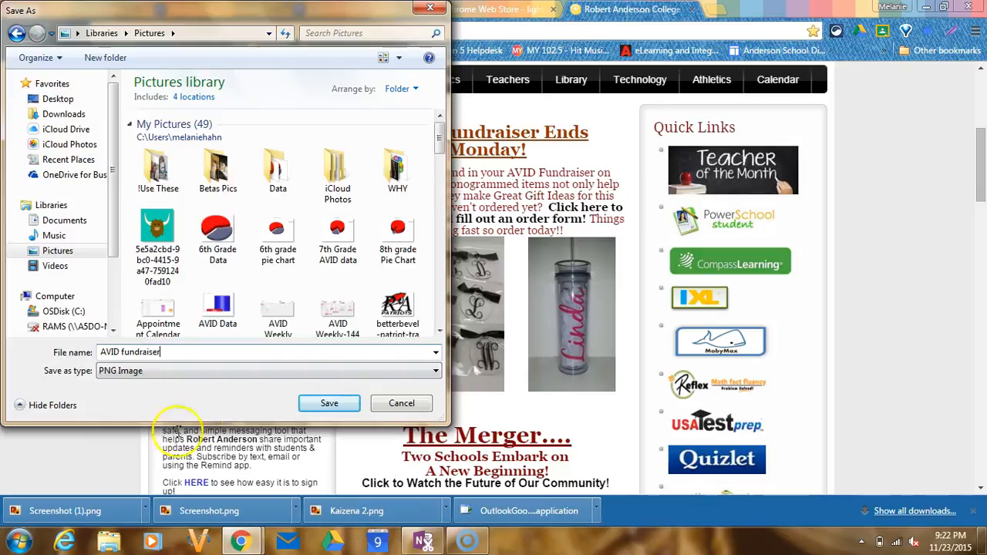
pyautogui.click(328, 403)
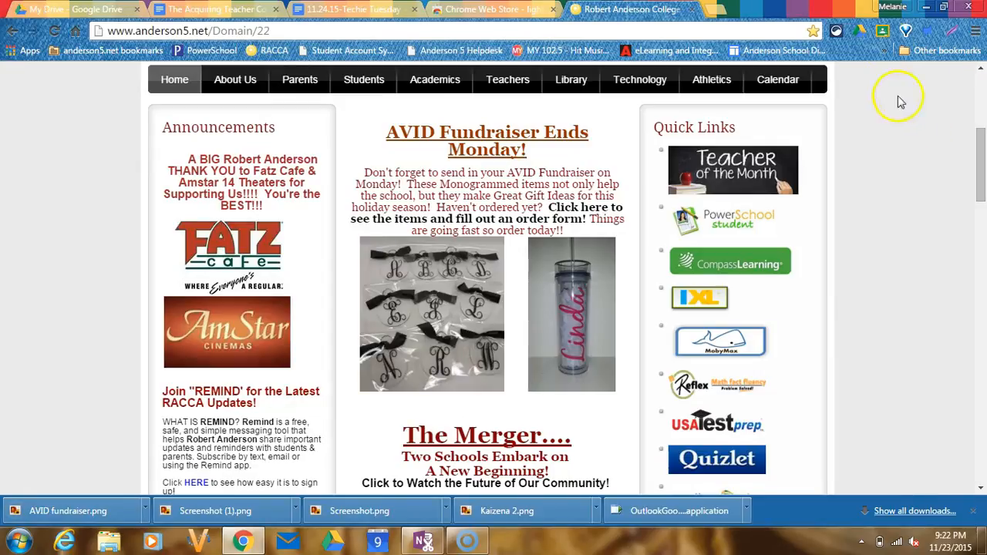
# - Return to the 11.24.15-Techie Tuesday document and search the available add-ons for "kaizena"
pyautogui.click(951, 32)
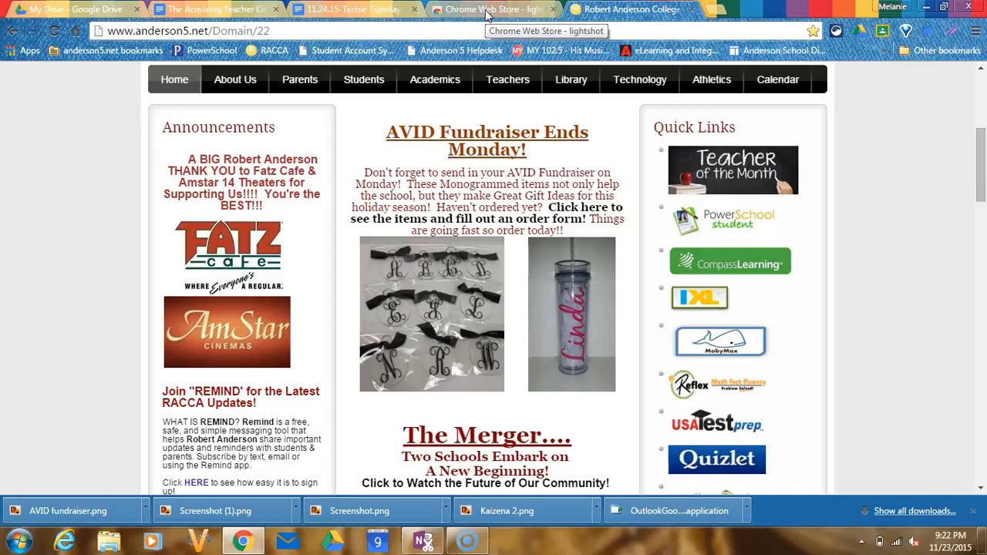
pyautogui.click(365, 11)
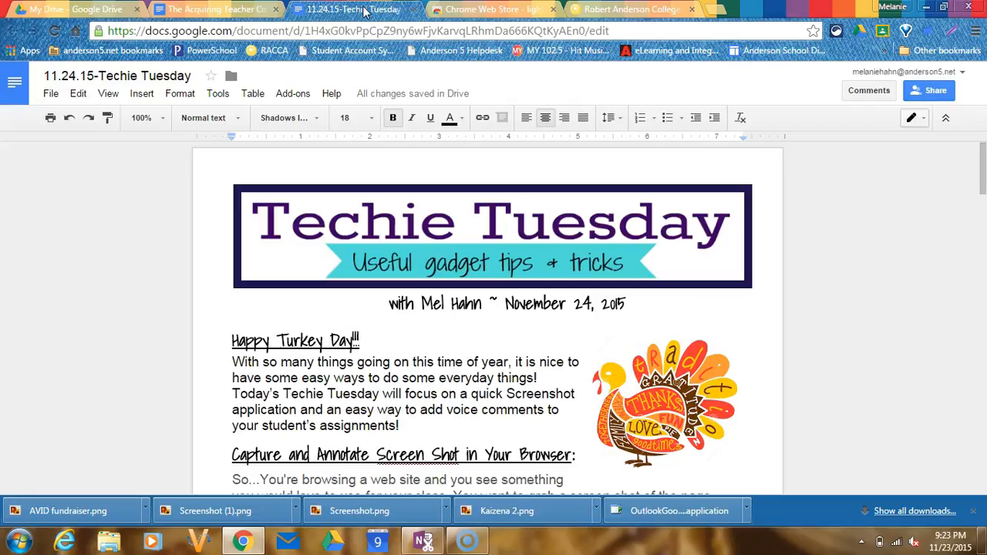
pyautogui.click(307, 94)
pyautogui.click(301, 93)
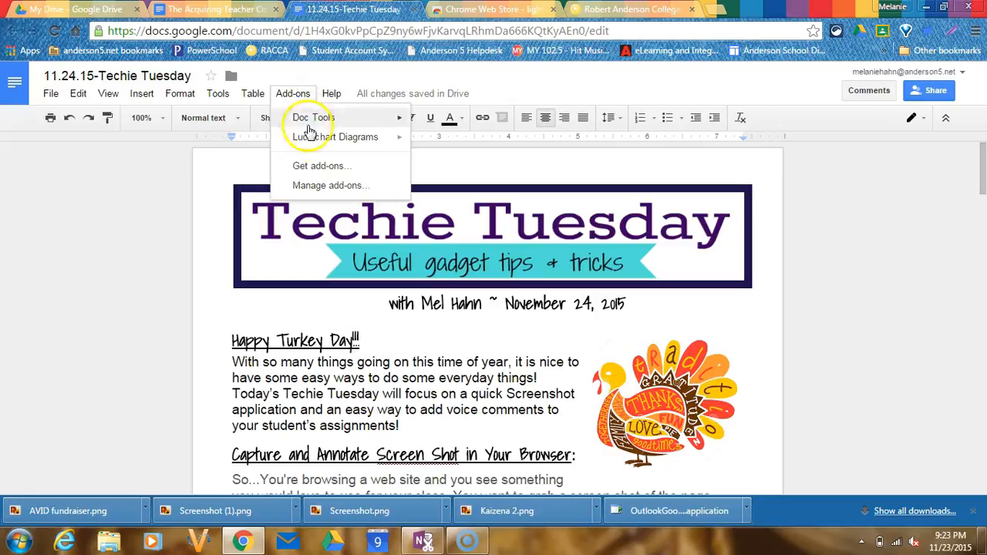
pyautogui.click(312, 170)
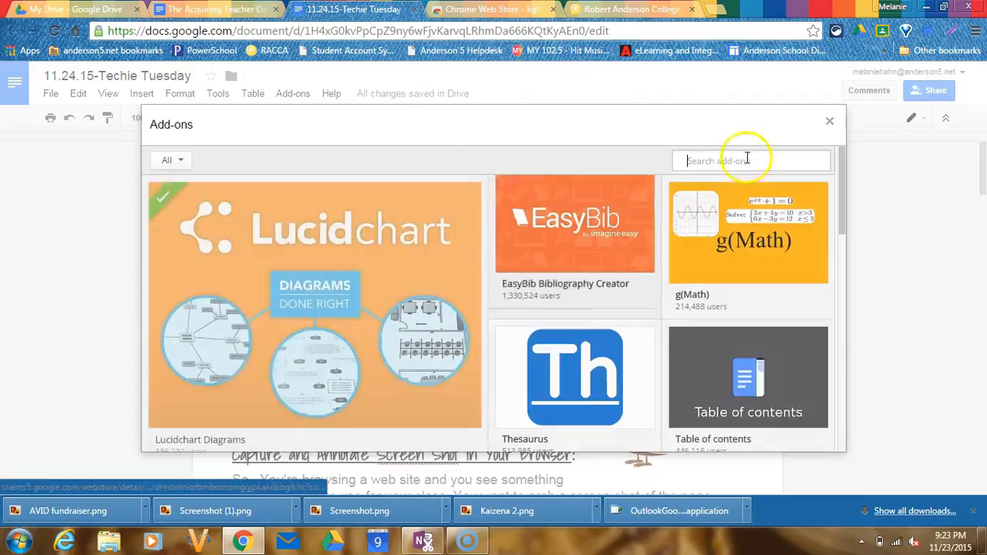
pyautogui.click(746, 162)
pyautogui.write('ka')
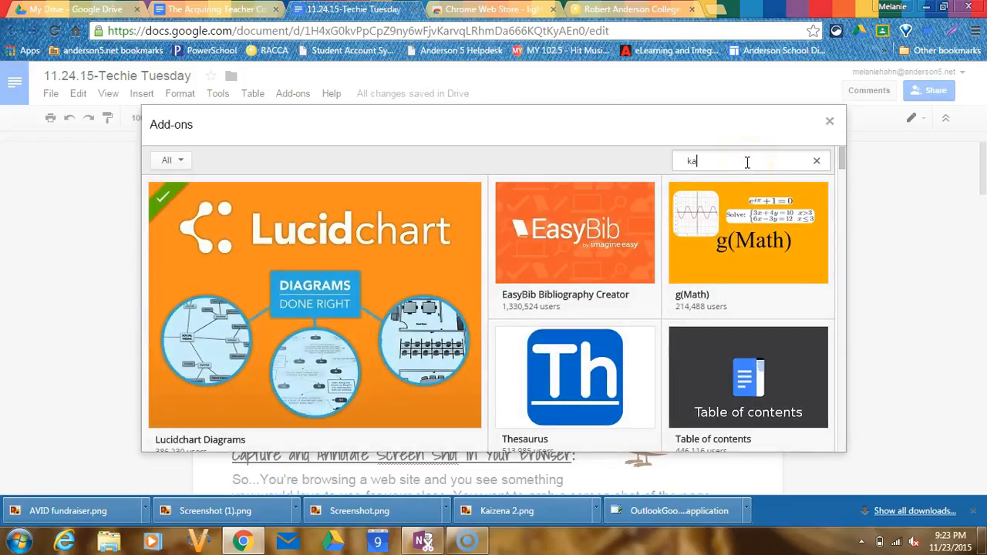
pyautogui.write('izena')
pyautogui.press('Return')
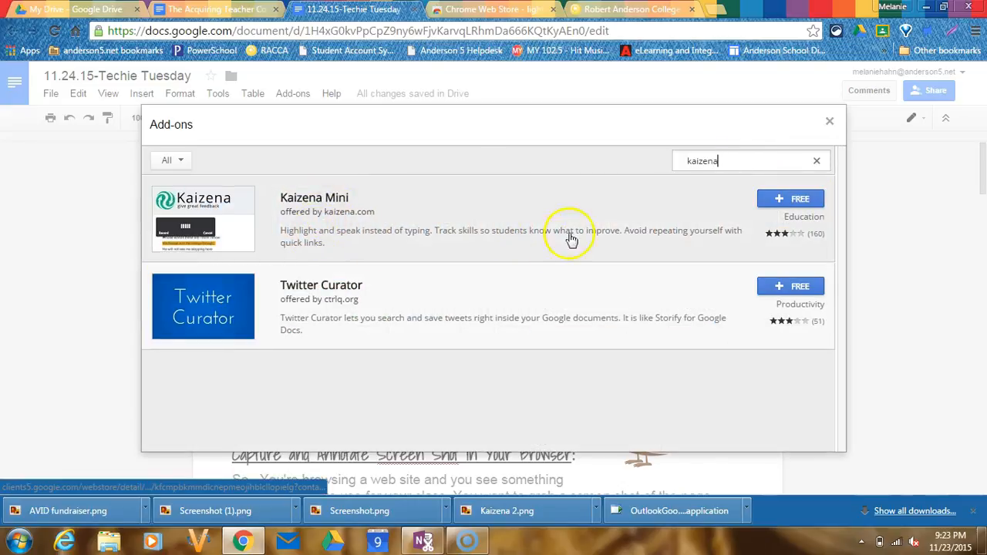
# - Install the free Kaizena Mini add-on and allow the permissions it requests
pyautogui.click(800, 202)
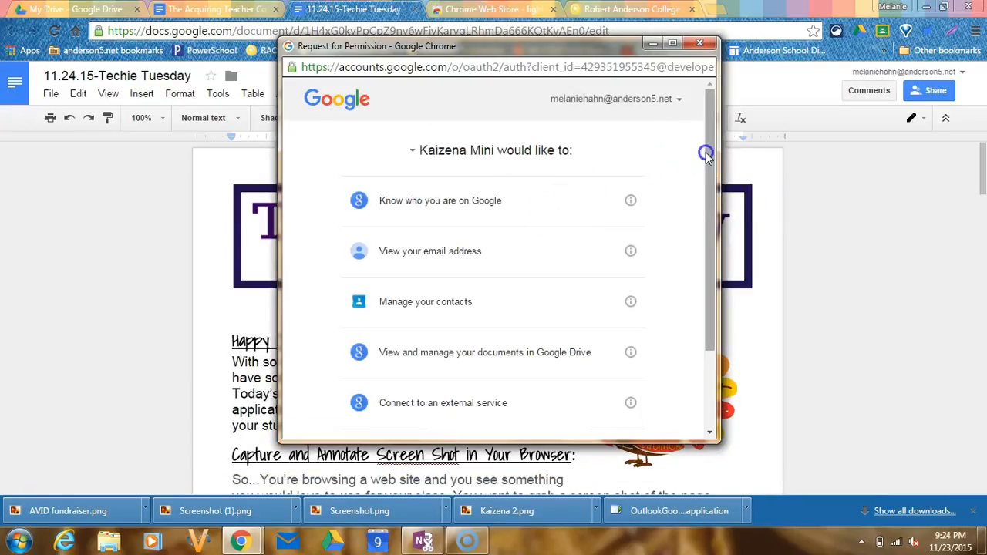
pyautogui.moveTo(705, 152); pyautogui.dragTo(708, 218)
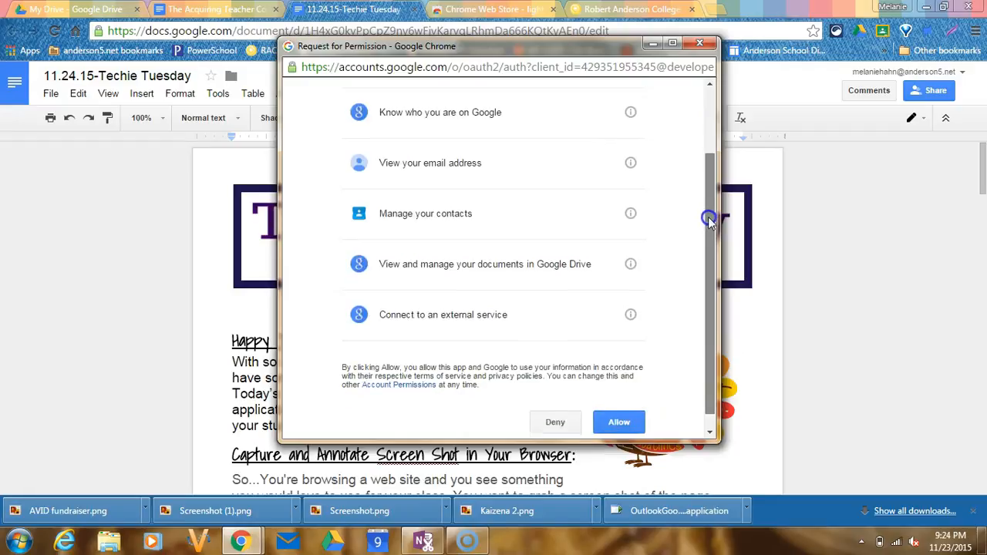
pyautogui.click(625, 405)
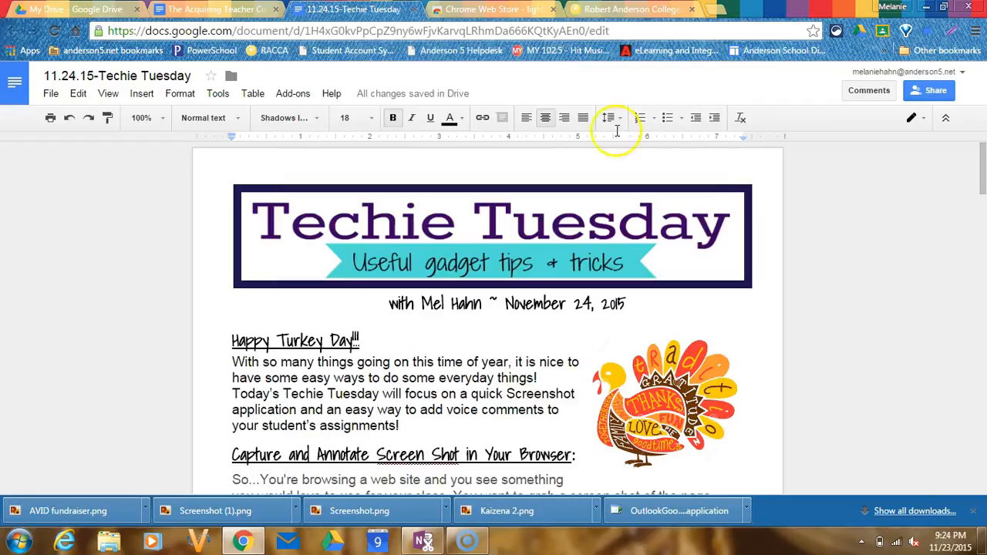
pyautogui.click(291, 93)
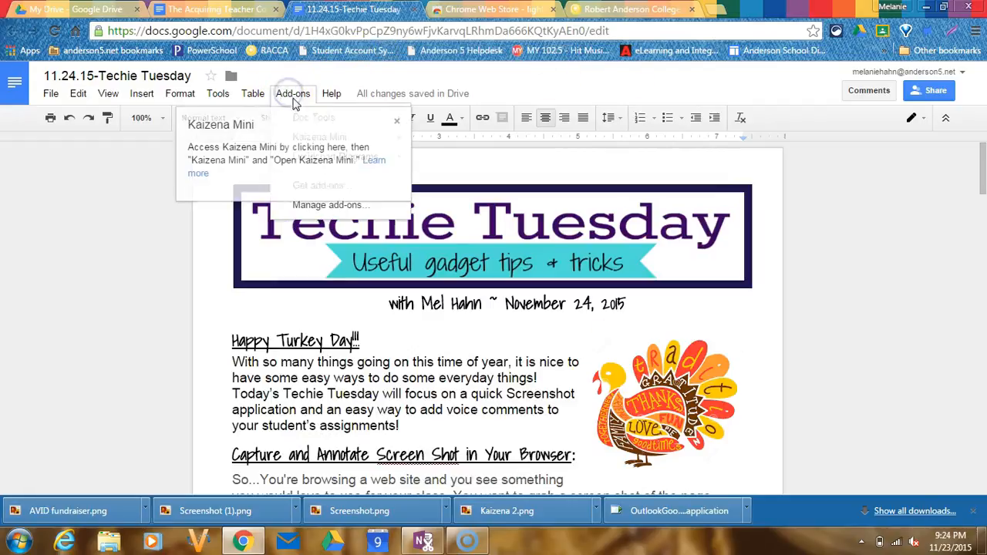
pyautogui.click(294, 99)
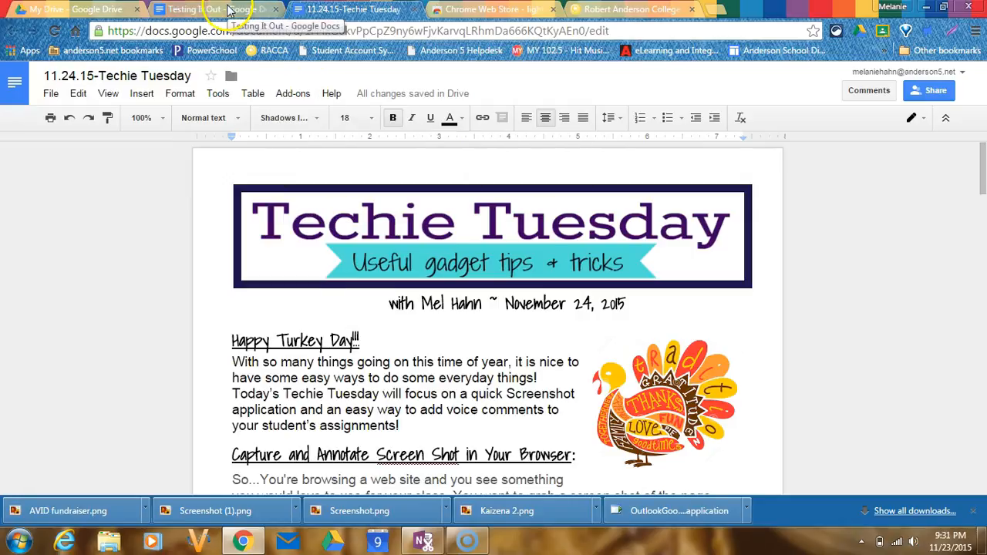
# - Switch to the Testing It Out document and open the Kaizena Mini add-on there
pyautogui.click(230, 9)
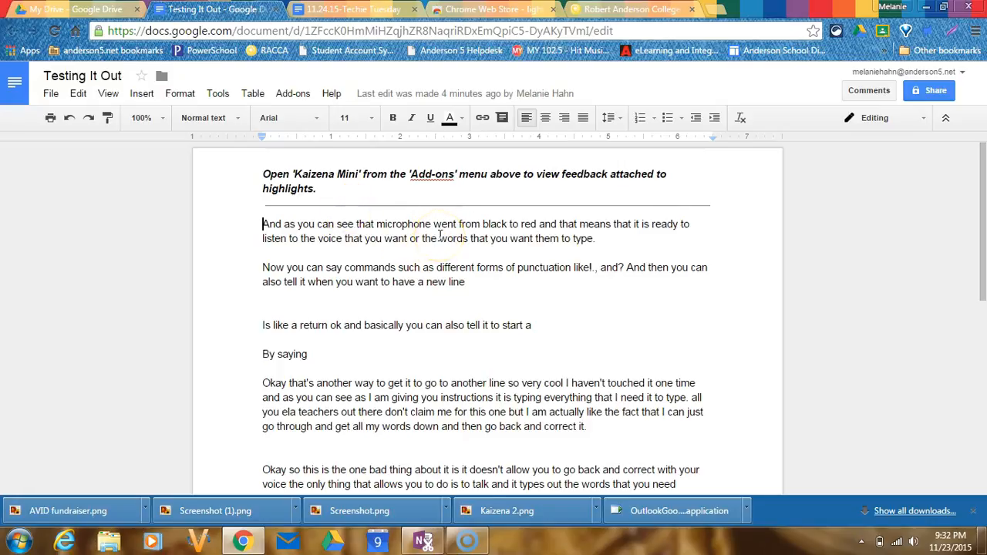
pyautogui.click(296, 95)
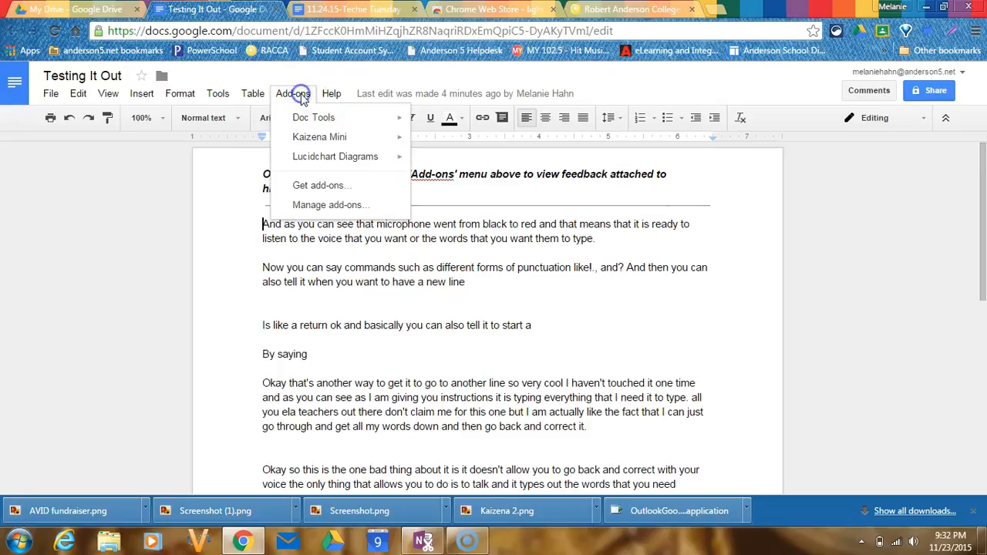
pyautogui.moveTo(323, 147)
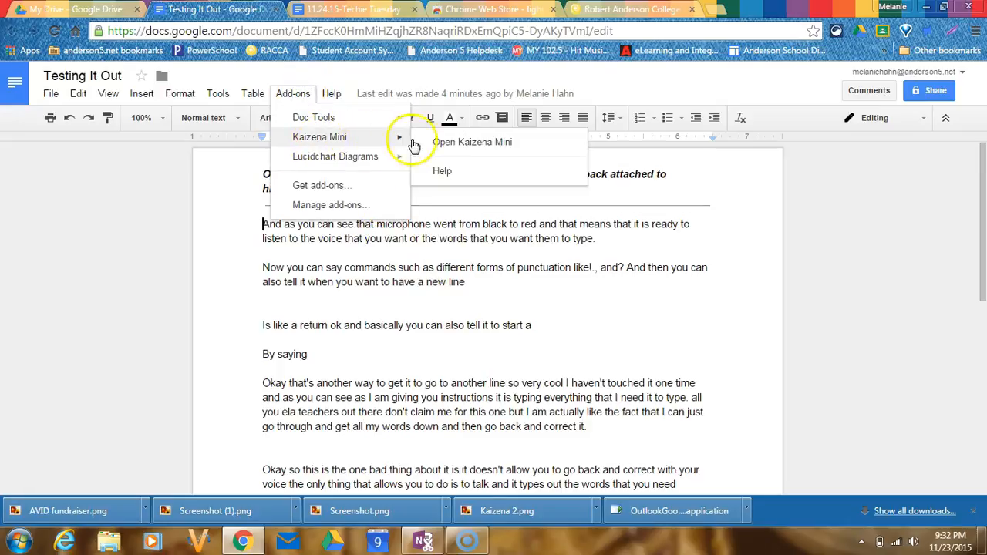
pyautogui.click(441, 146)
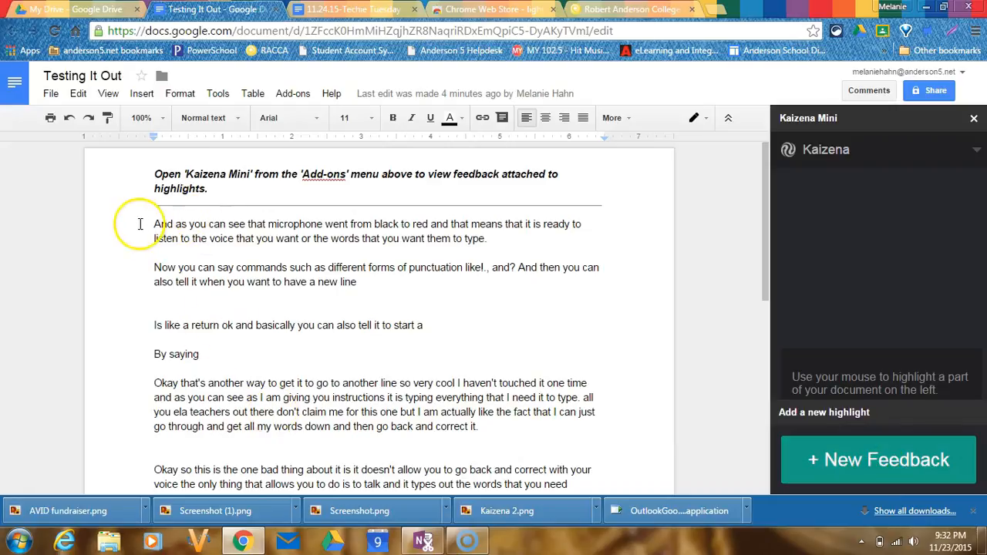
# - Add new feedback on the paragraph beginning "Okay that's another way to get it" and record a voice comment of about 15 seconds for it
pyautogui.moveTo(154, 384); pyautogui.dragTo(479, 426)
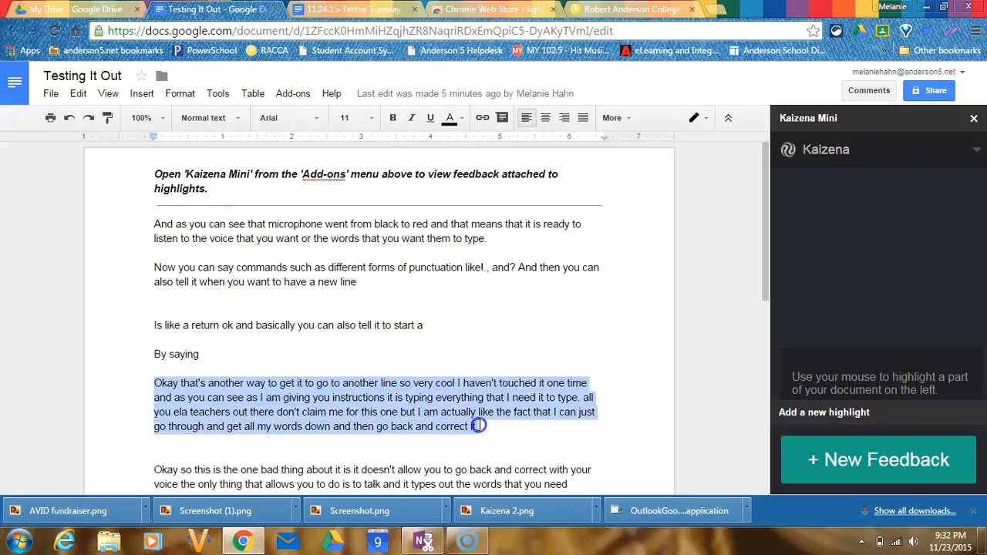
pyautogui.click(876, 450)
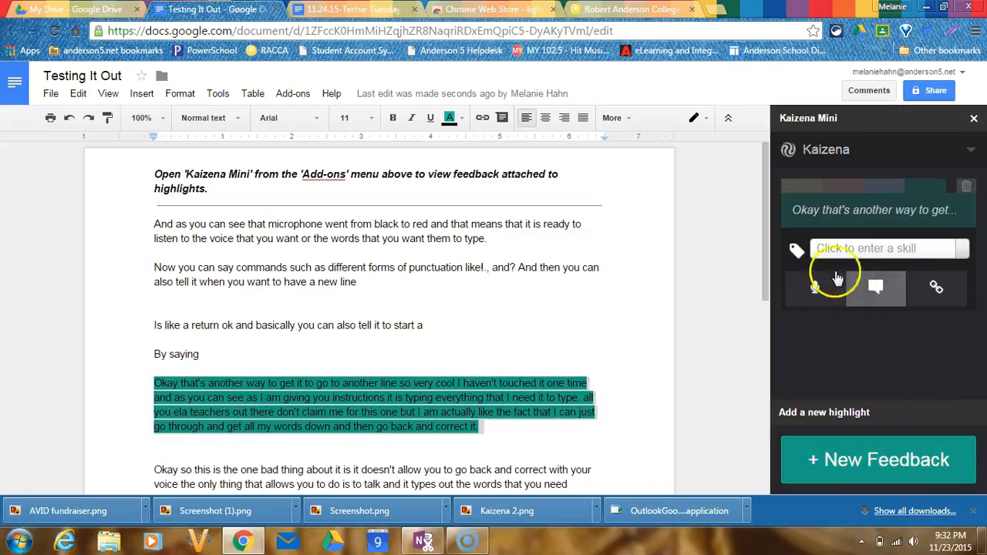
pyautogui.click(817, 291)
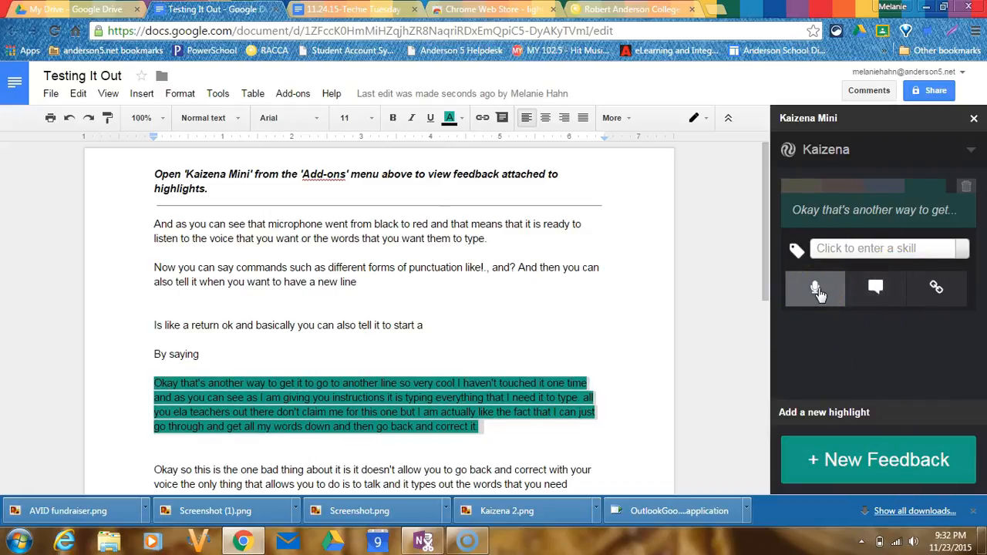
pyautogui.click(819, 290)
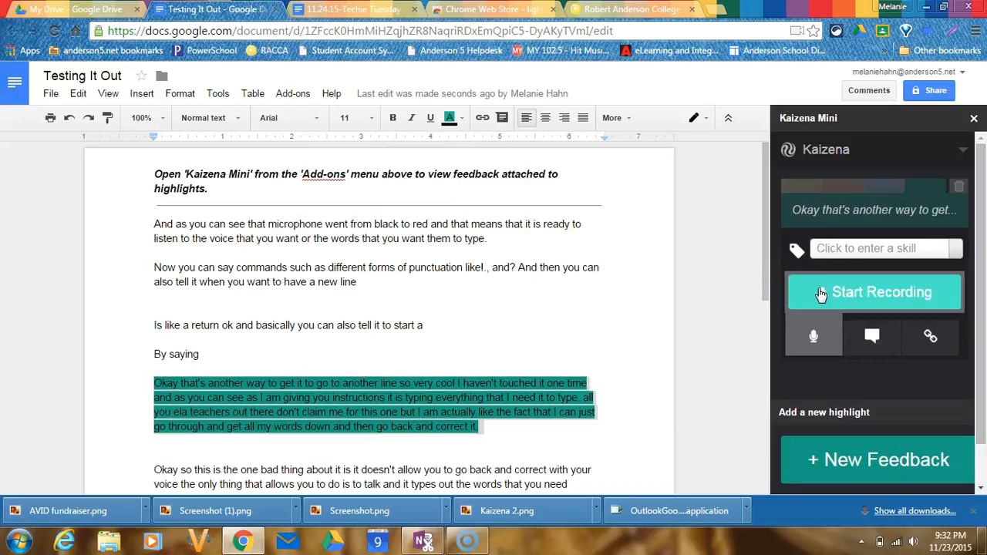
pyautogui.click(821, 294)
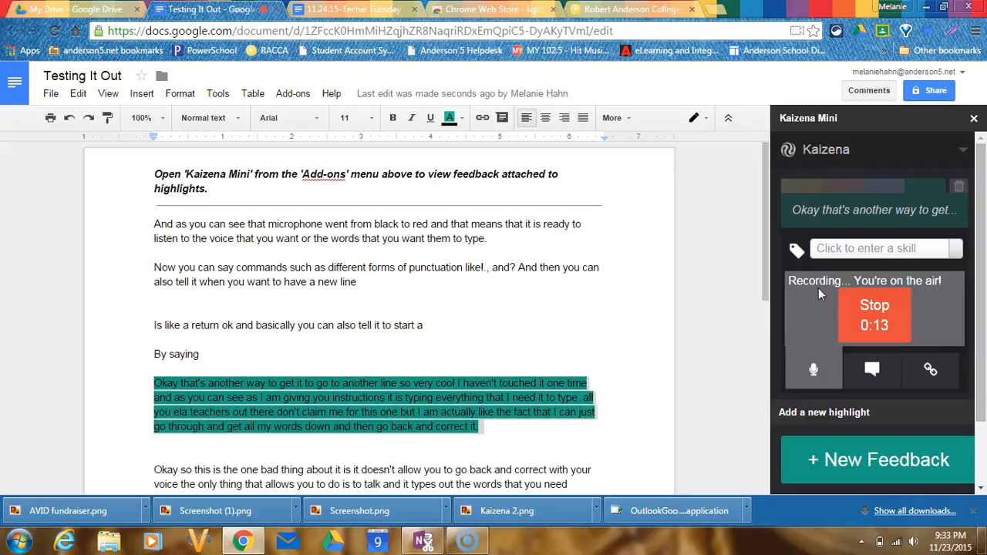
pyautogui.click(880, 323)
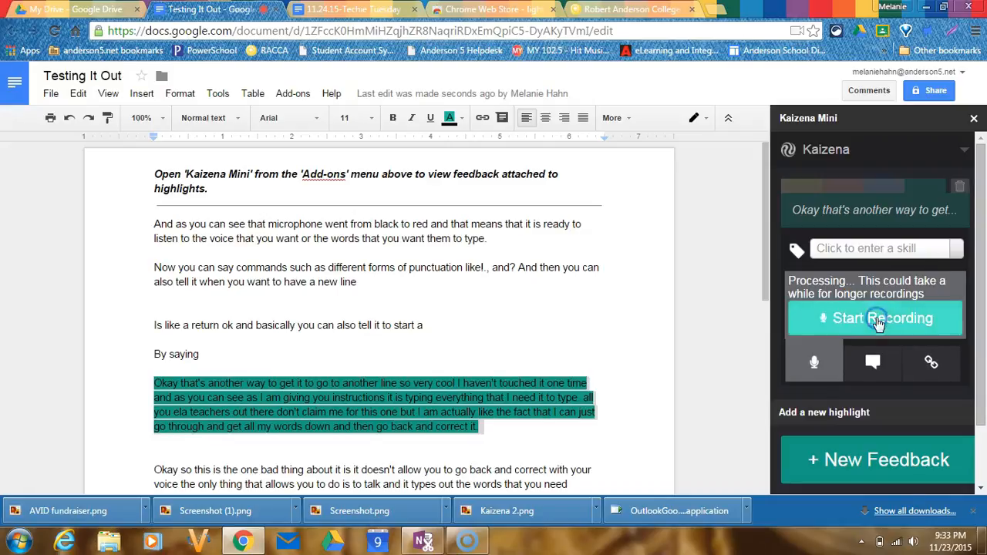
# - Play back the recorded voice comment on the highlighted paragraph
pyautogui.click(806, 285)
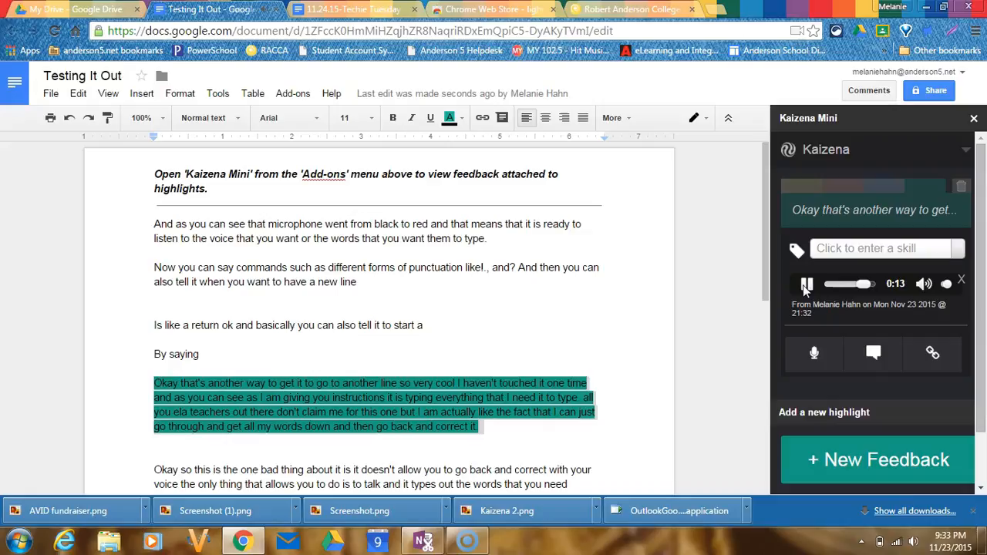
pyautogui.click(806, 285)
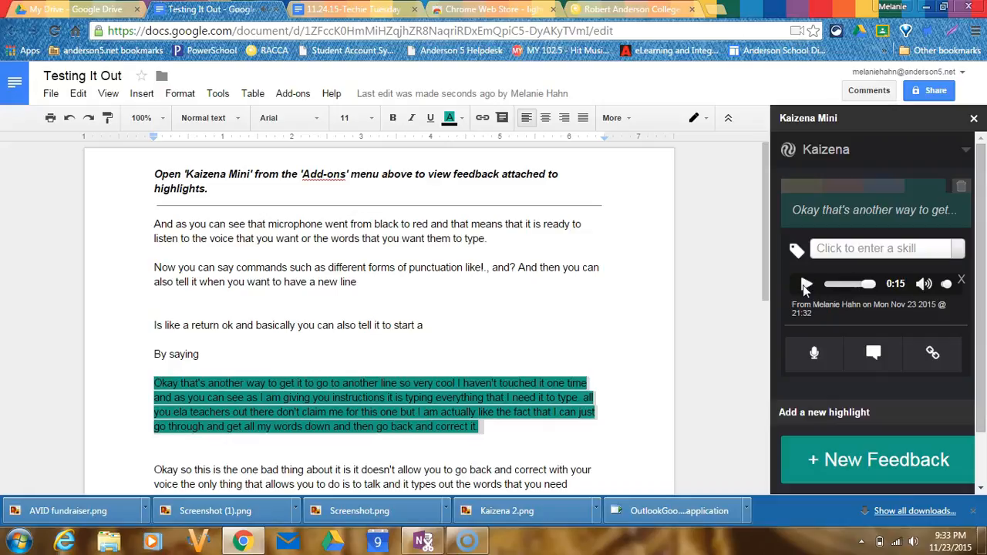